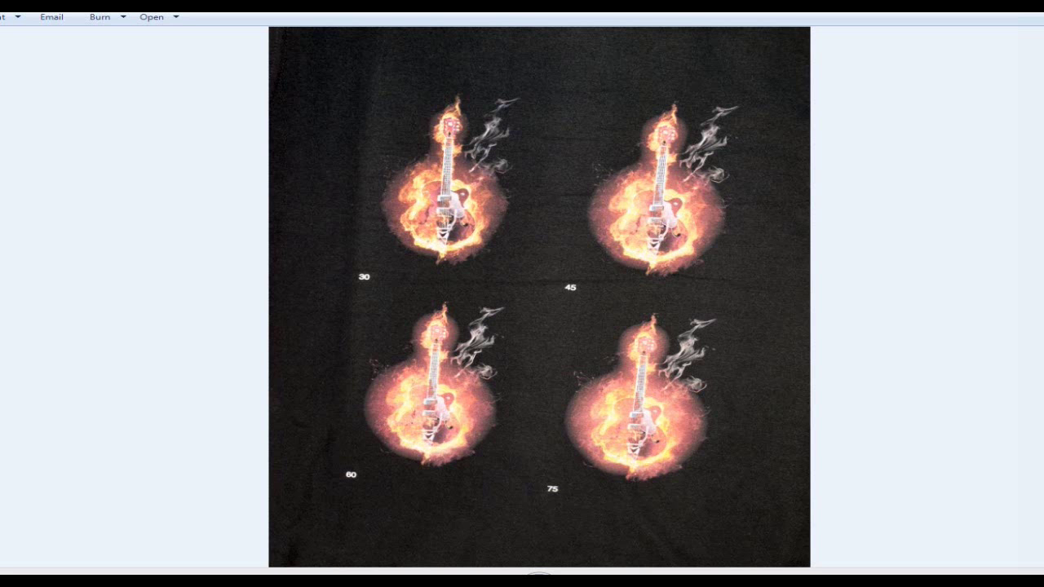
- Look through the sample photos of guitar chart prints, the finished guitar print and the skull artwork in the photo viewer
{"action": "key", "text": "Right"}
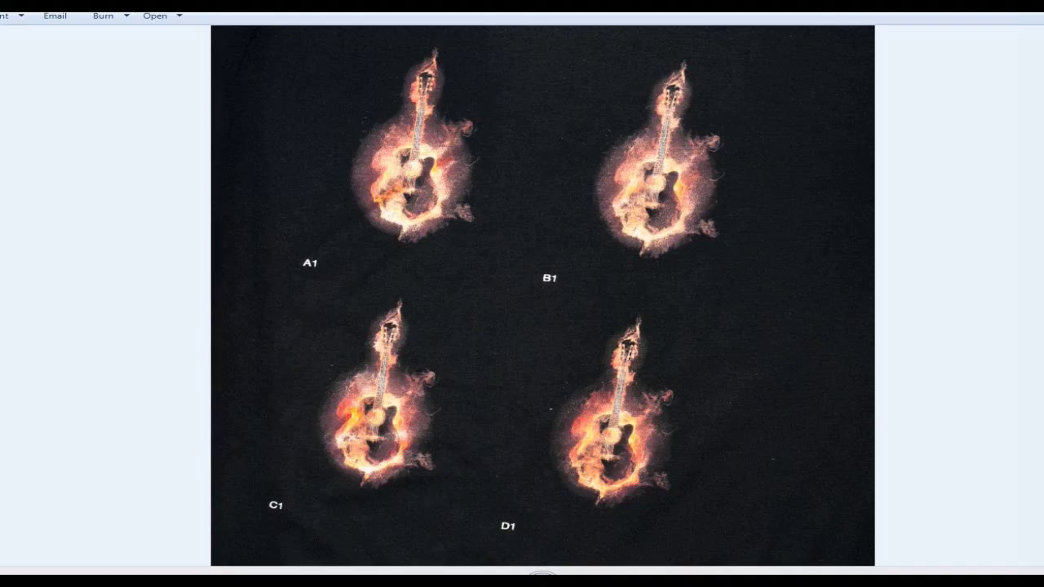
{"action": "key", "text": "Right"}
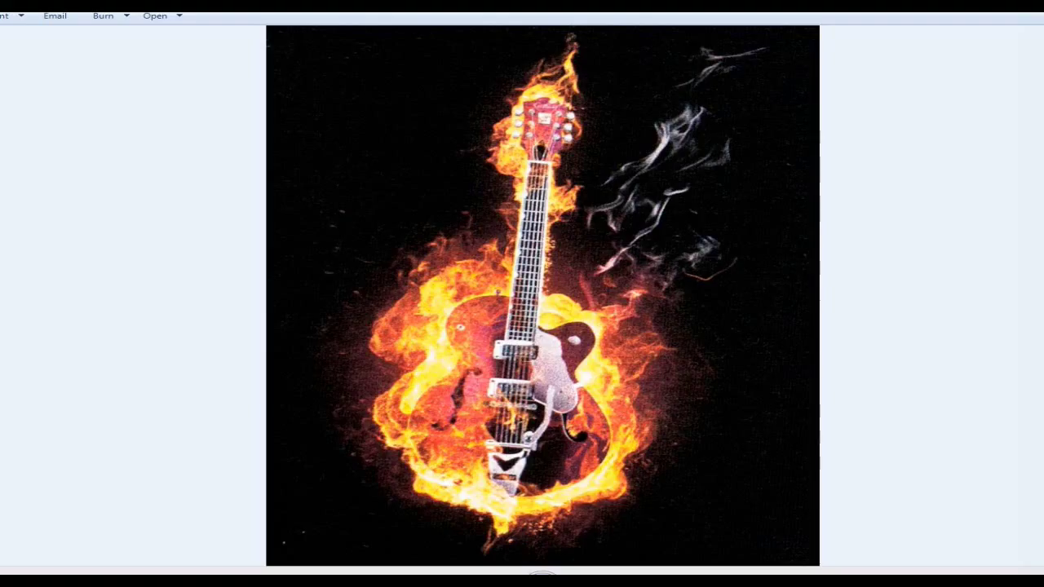
{"action": "key", "text": "Right"}
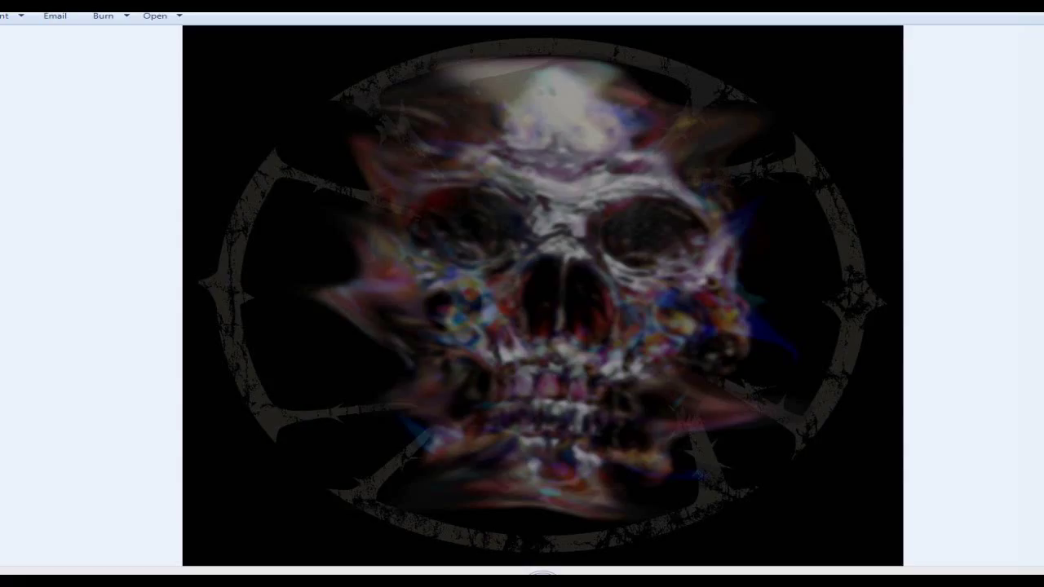
{"action": "key", "text": "Left"}
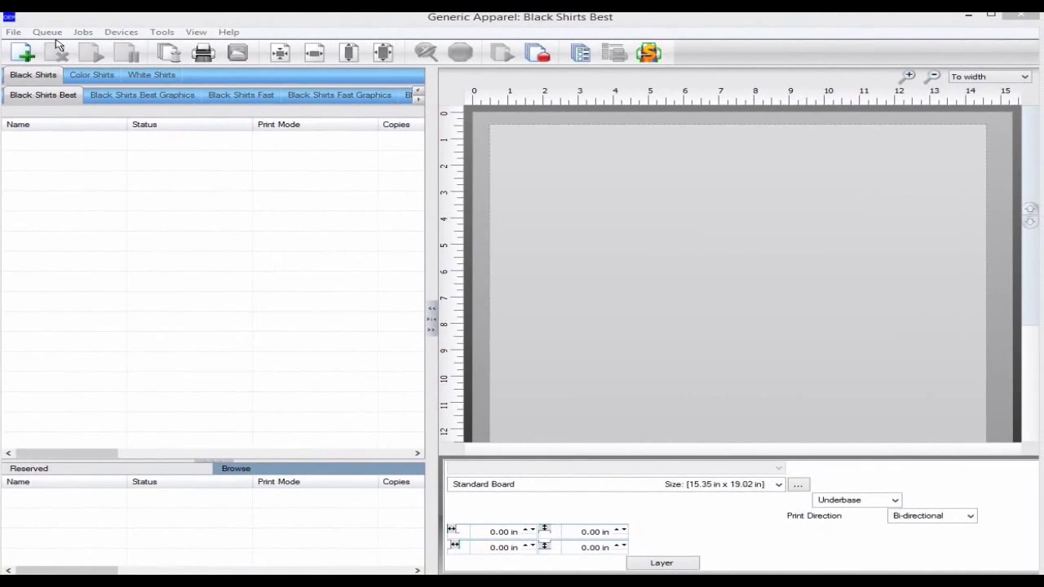
- Start the black removal setup for the Black Shirts Best queue and select the 15x19 page size
{"action": "left_click", "coordinate": [54, 35]}
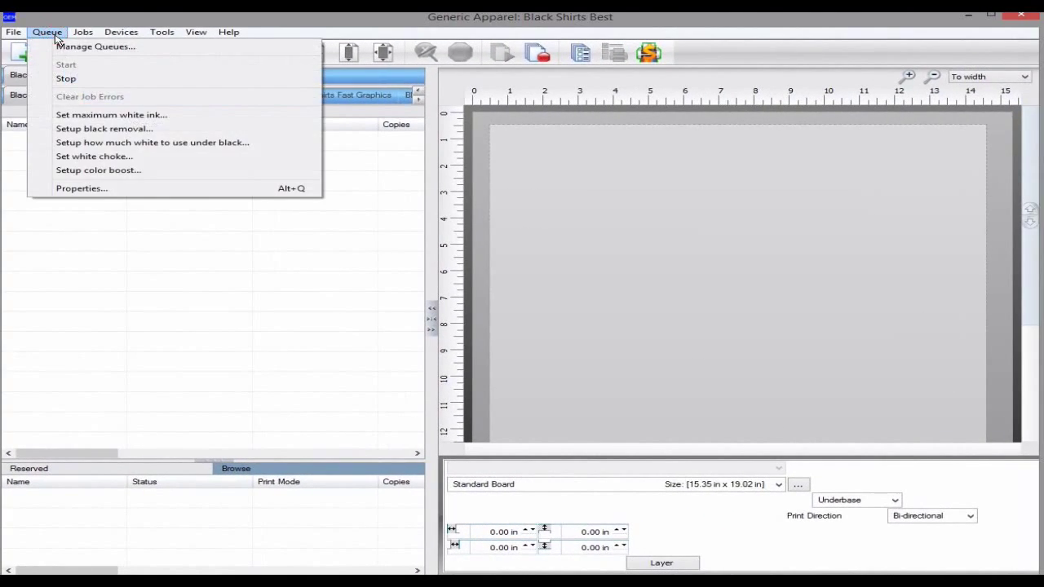
{"action": "left_click", "coordinate": [118, 132]}
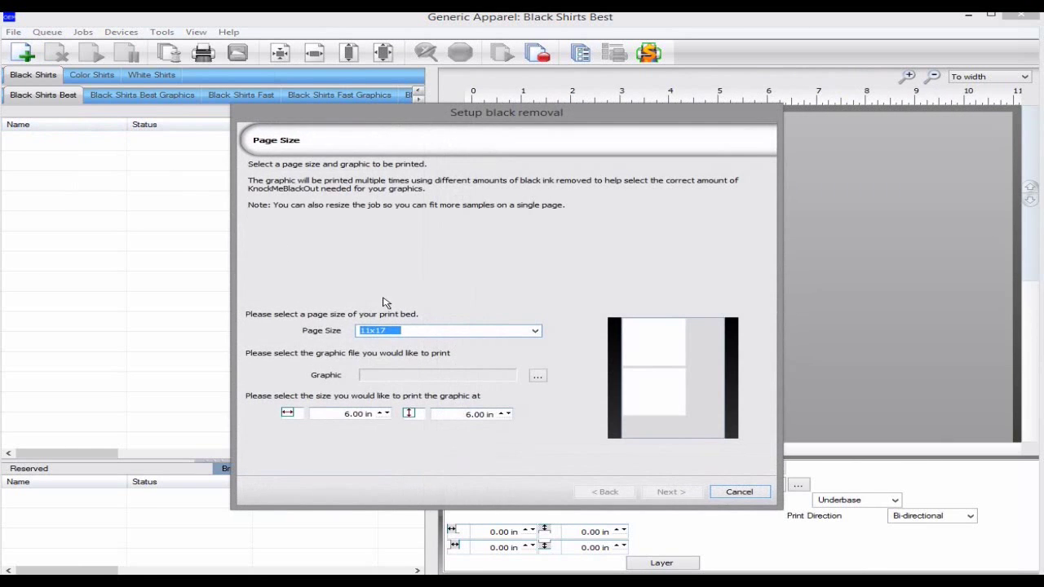
{"action": "left_click", "coordinate": [534, 333]}
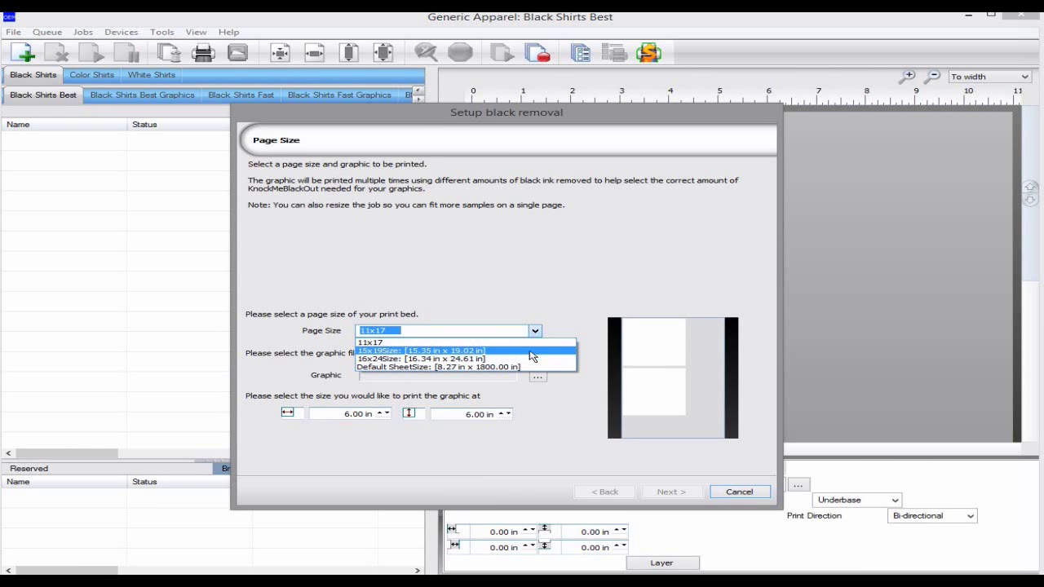
{"action": "left_click", "coordinate": [526, 352]}
- Choose guitar black small.jpg from the Apparel Demo folder as the graphic, keep its size at 6.00 x 6.00 in, and continue to the KnockMeBlackOut setting
{"action": "left_click", "coordinate": [538, 375]}
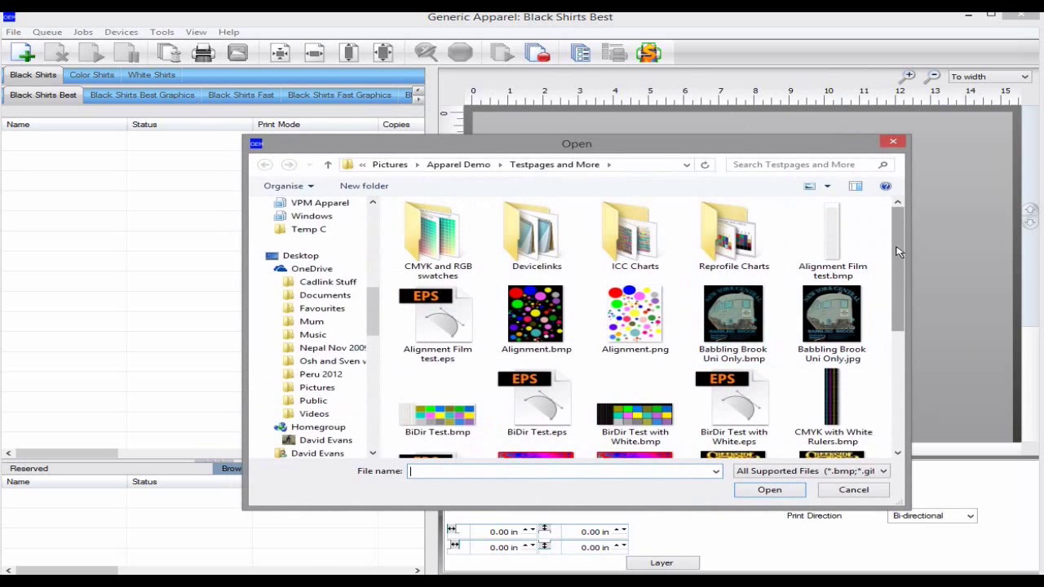
{"action": "left_click", "coordinate": [473, 165]}
{"action": "left_click_drag", "start_coordinate": [899, 231], "coordinate": [892, 310]}
{"action": "double_click", "coordinate": [548, 320]}
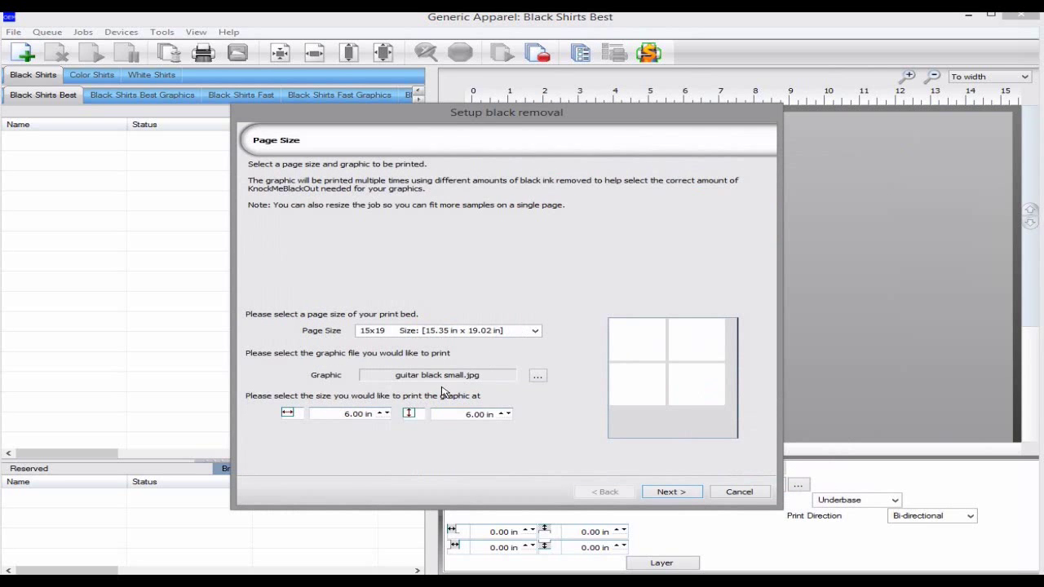
{"action": "left_click", "coordinate": [358, 414]}
{"action": "left_click", "coordinate": [457, 414]}
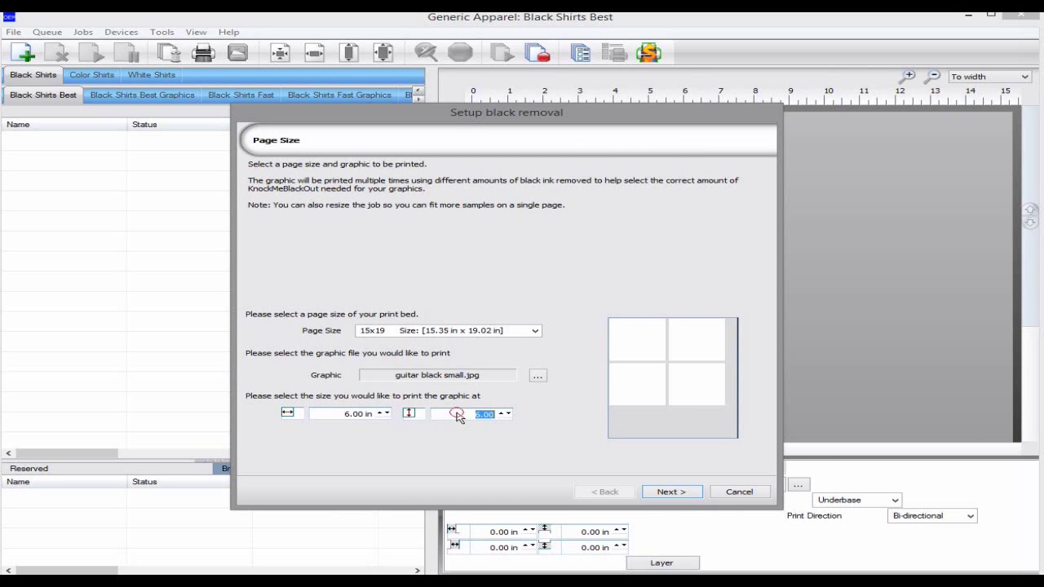
{"action": "left_click", "coordinate": [670, 492]}
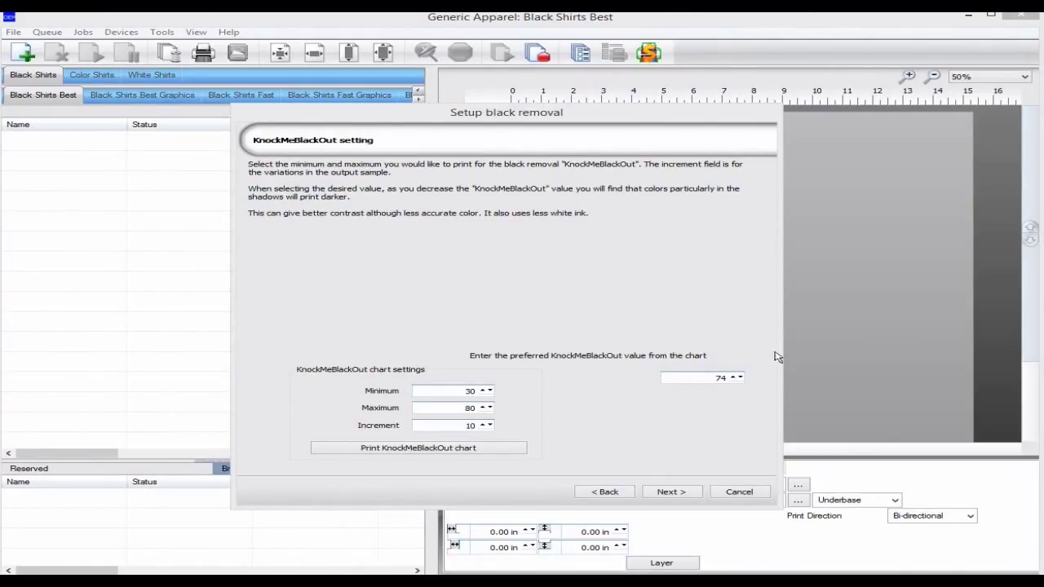
- Set the KnockMeBlackOut chart maximum to 75 and the increment to 15, then print the chart to the queue
{"action": "left_click", "coordinate": [456, 409]}
{"action": "double_click", "coordinate": [456, 408]}
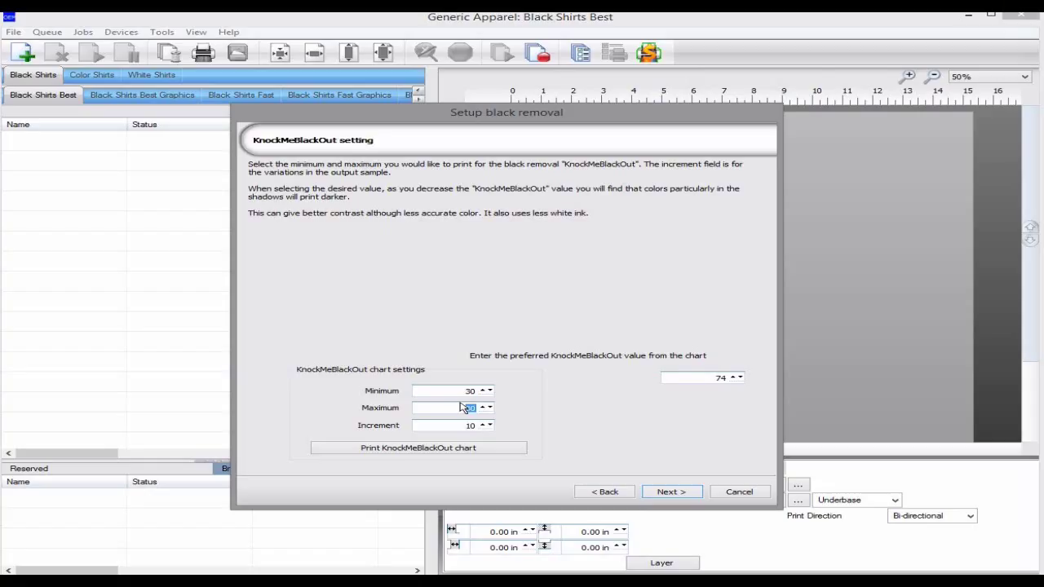
{"action": "type", "text": "75"}
{"action": "left_click", "coordinate": [474, 427]}
{"action": "double_click", "coordinate": [474, 427]}
{"action": "type", "text": "15"}
{"action": "left_click", "coordinate": [480, 448]}
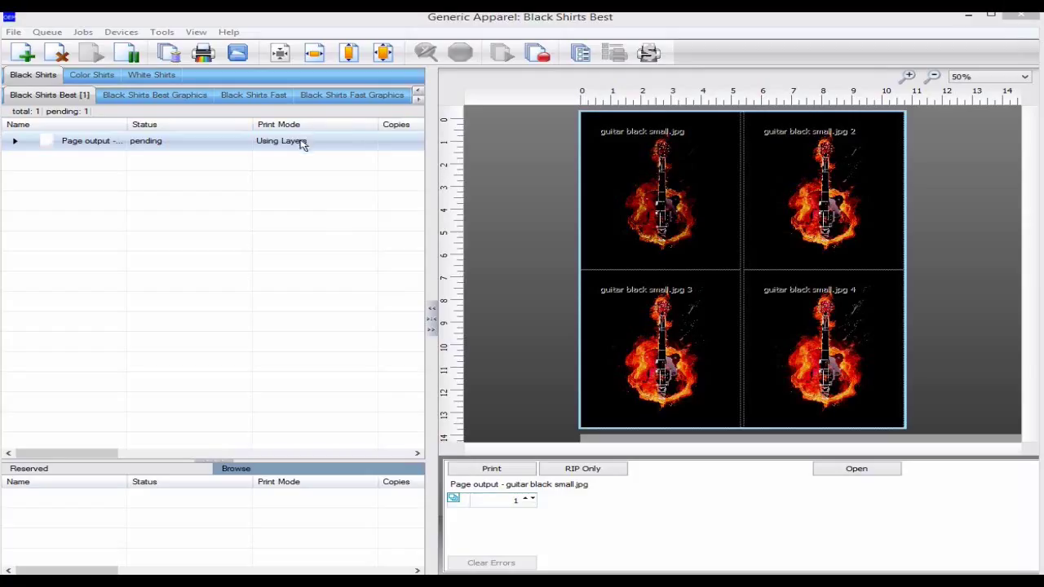
- Review the commands available for the pending chart job and examine the photo of the printed KnockMeBlackOut chart
{"action": "right_click", "coordinate": [302, 144]}
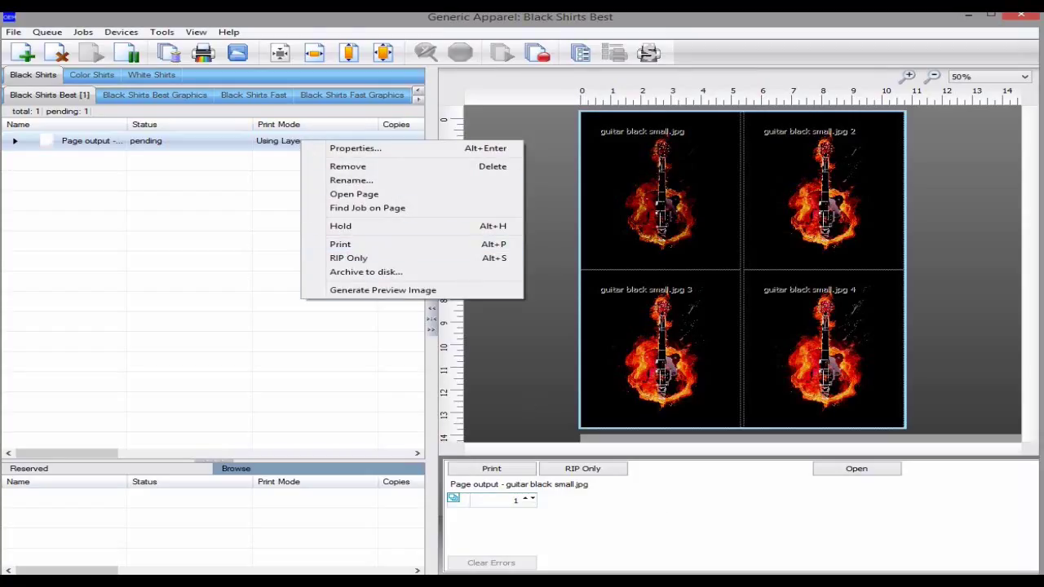
{"action": "key", "text": "Escape"}
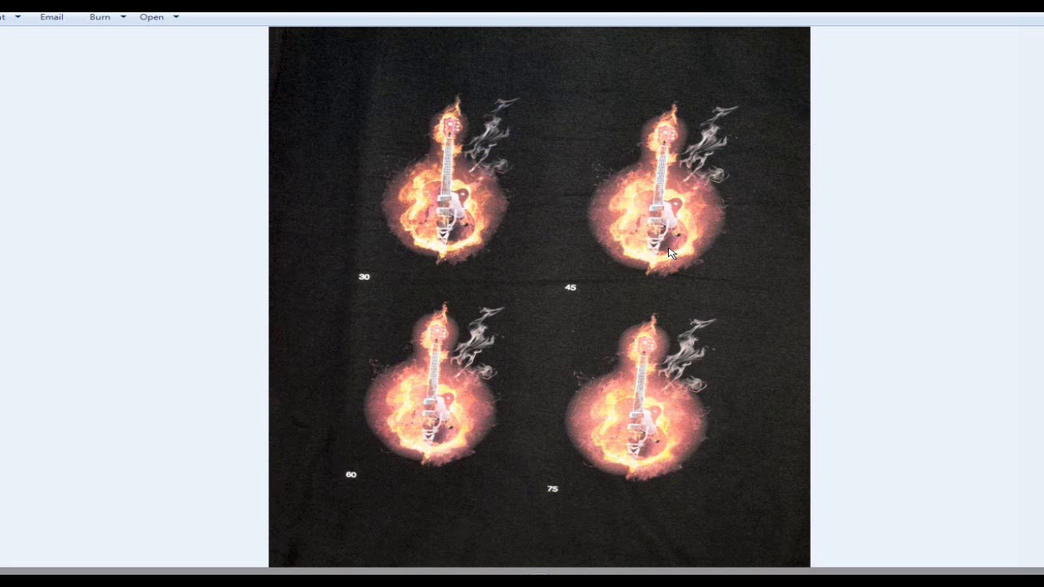
{"action": "left_click", "coordinate": [892, 563]}
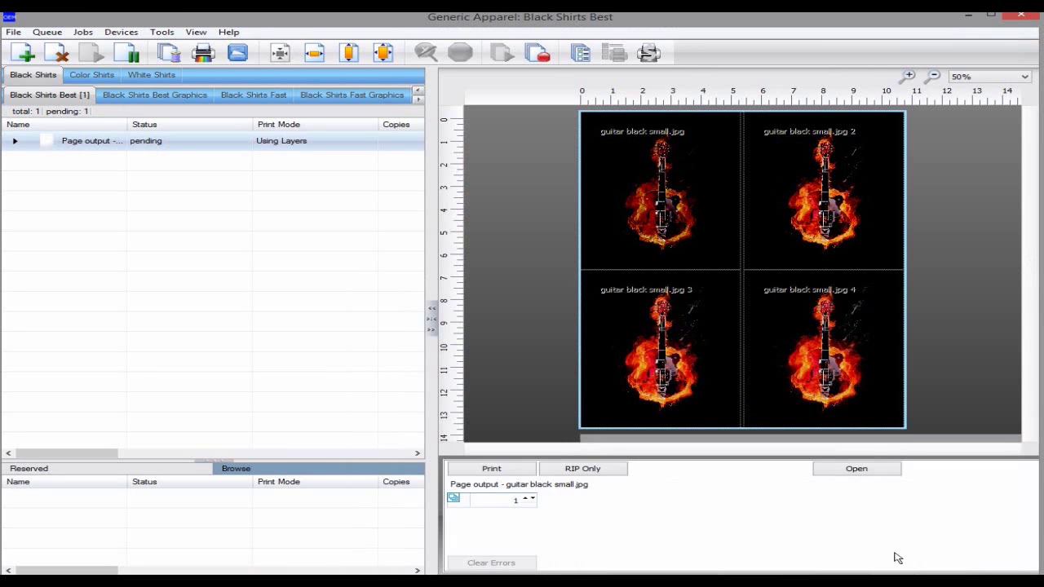
- Return to the black removal wizard, set the preferred KnockMeBlackOut value to 45 and proceed to the white levels
{"action": "mouse_move", "coordinate": [892, 567]}
{"action": "left_click", "coordinate": [941, 560]}
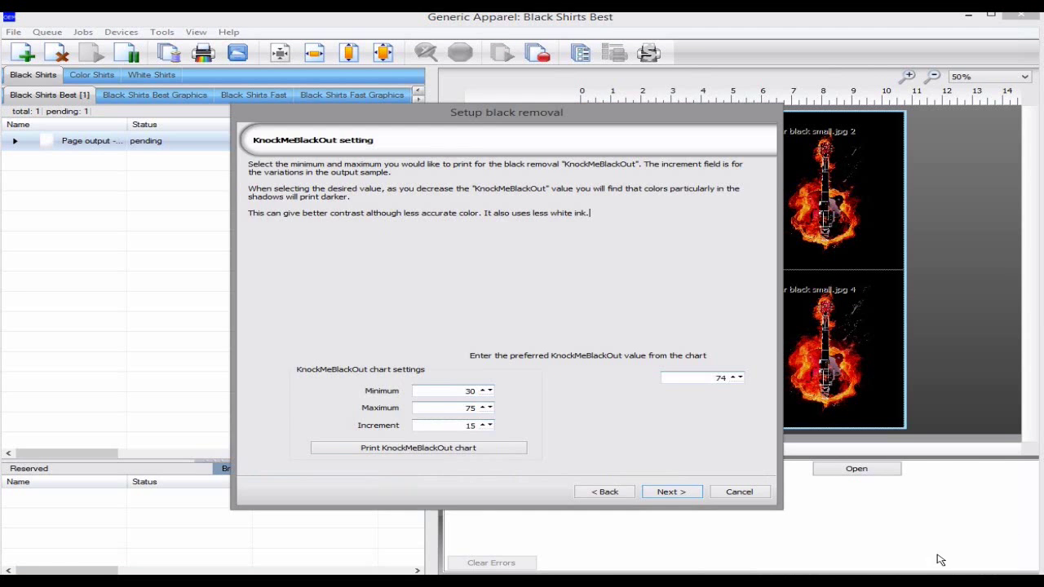
{"action": "double_click", "coordinate": [709, 387]}
{"action": "type", "text": "45"}
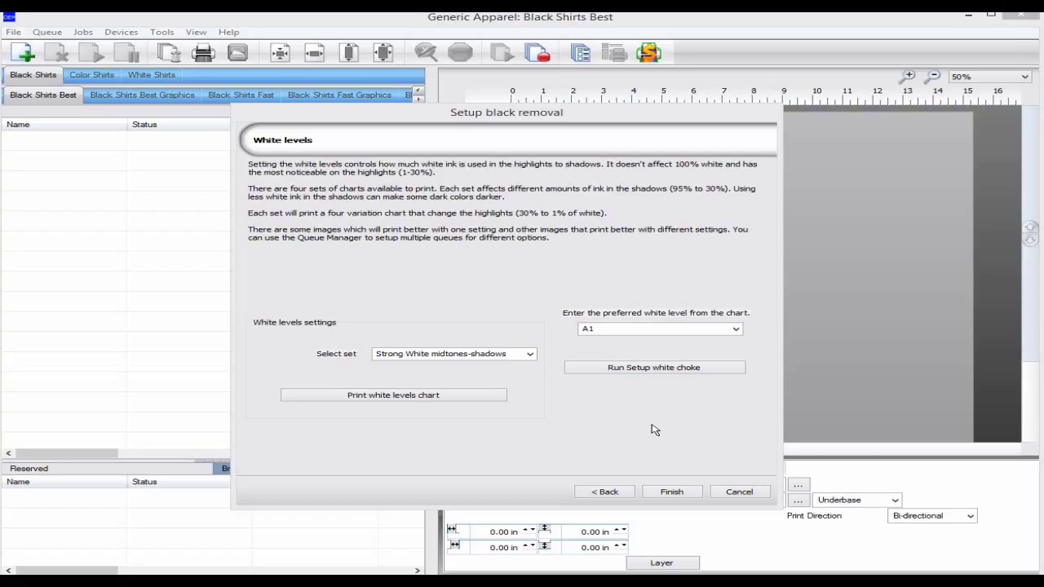
- Print white levels charts for the Strong White midtones-shadows set and the Medium White midtones-shadows set
{"action": "left_click", "coordinate": [530, 353]}
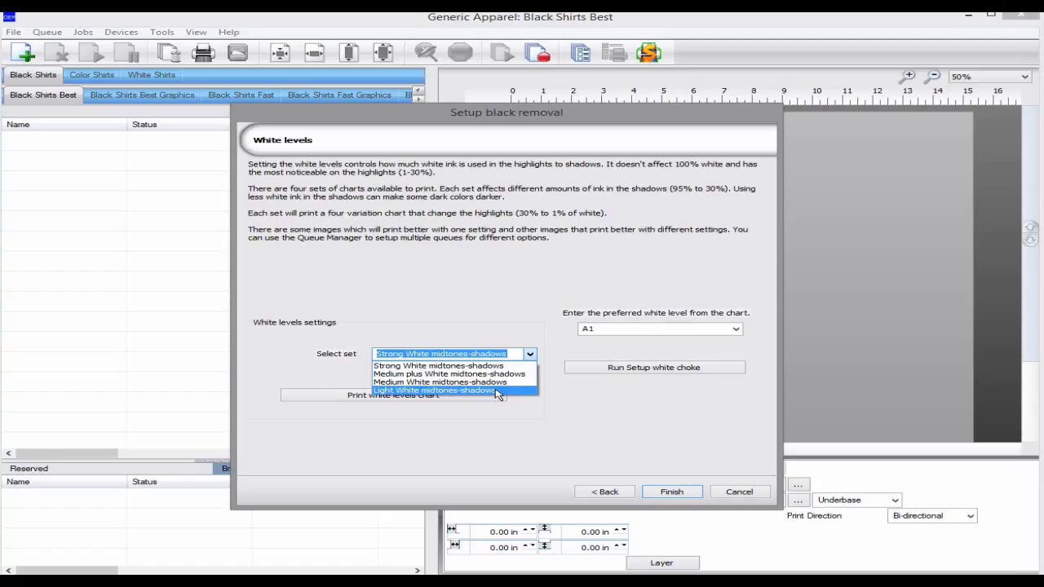
{"action": "left_click", "coordinate": [489, 367]}
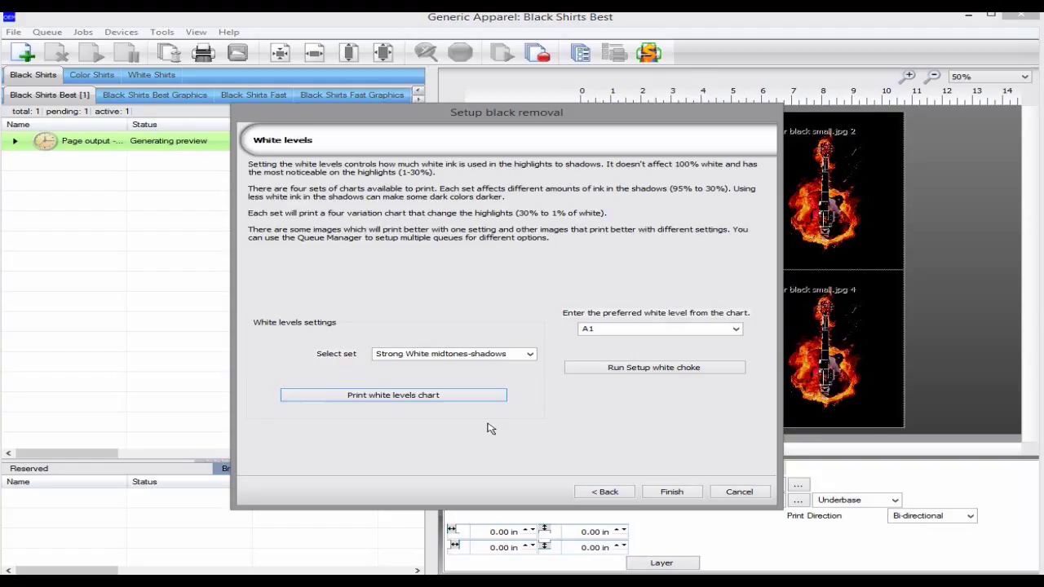
{"action": "left_click", "coordinate": [530, 355]}
{"action": "left_click", "coordinate": [507, 384]}
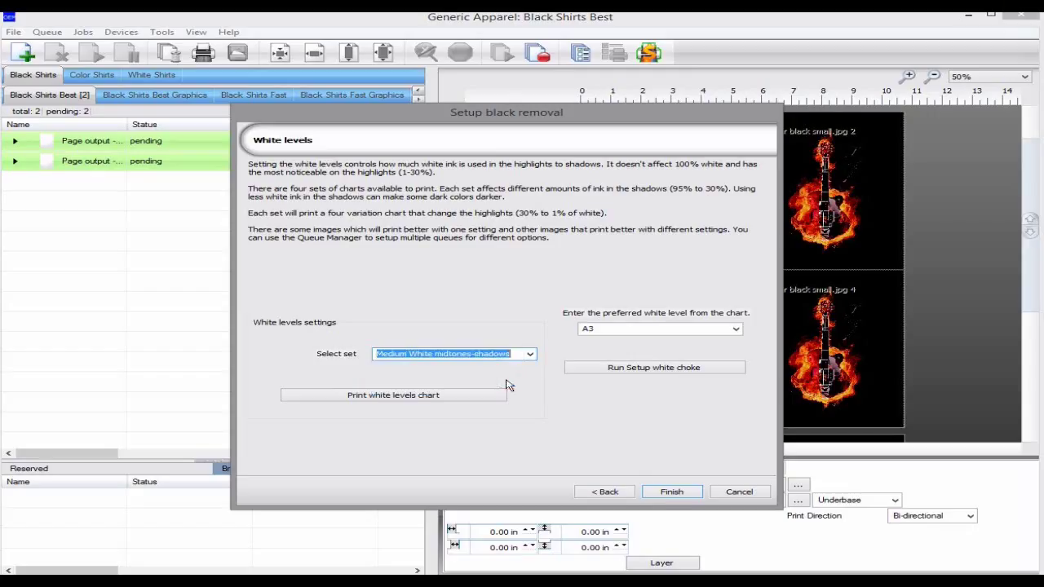
{"action": "left_click", "coordinate": [440, 396]}
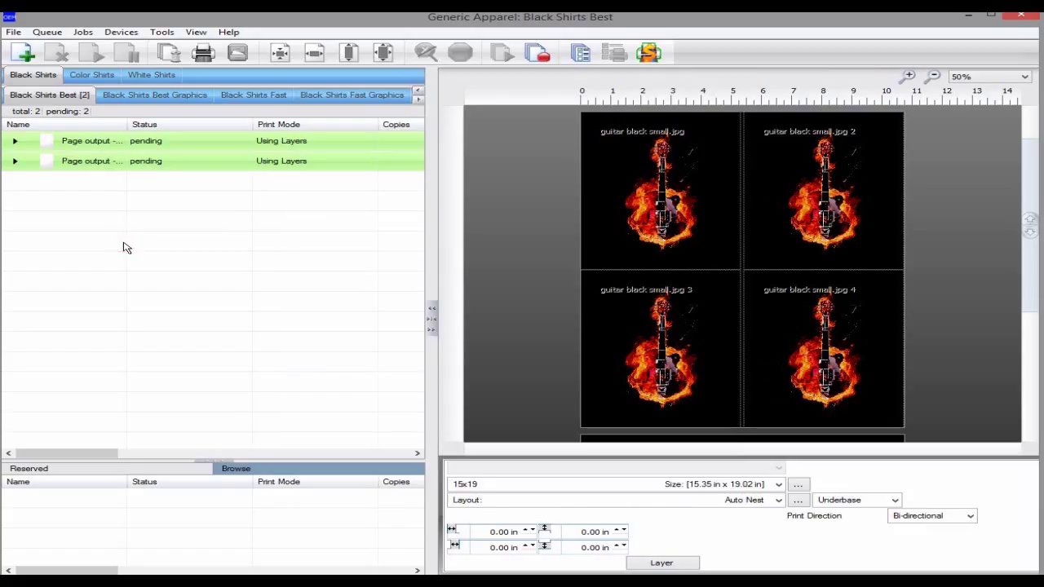
- Examine both white levels chart pages in the preview at 25% and compare the photos of the printed charts
{"action": "left_click", "coordinate": [934, 76]}
{"action": "left_click", "coordinate": [934, 76]}
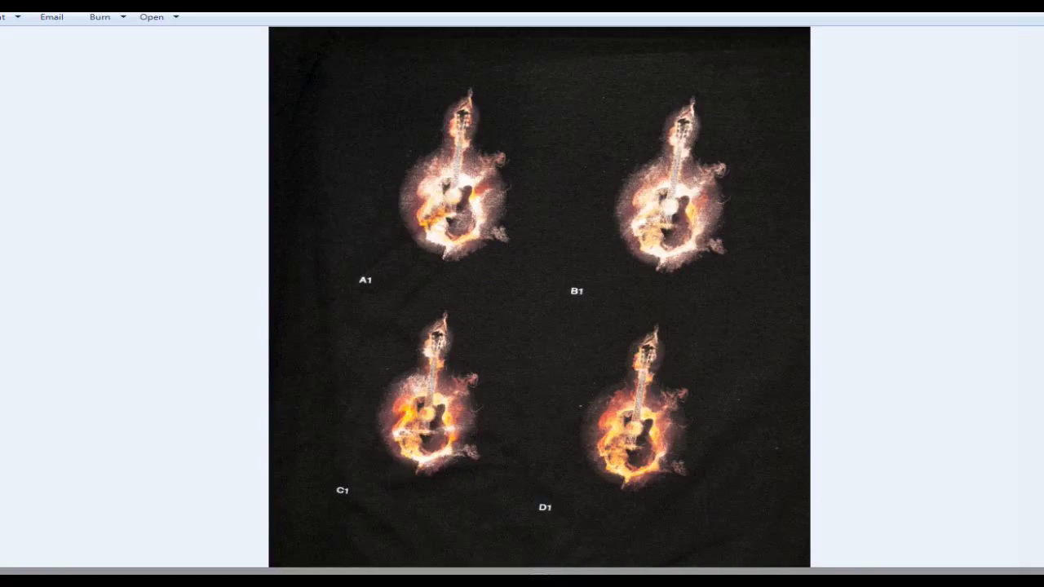
{"action": "mouse_move", "coordinate": [913, 583]}
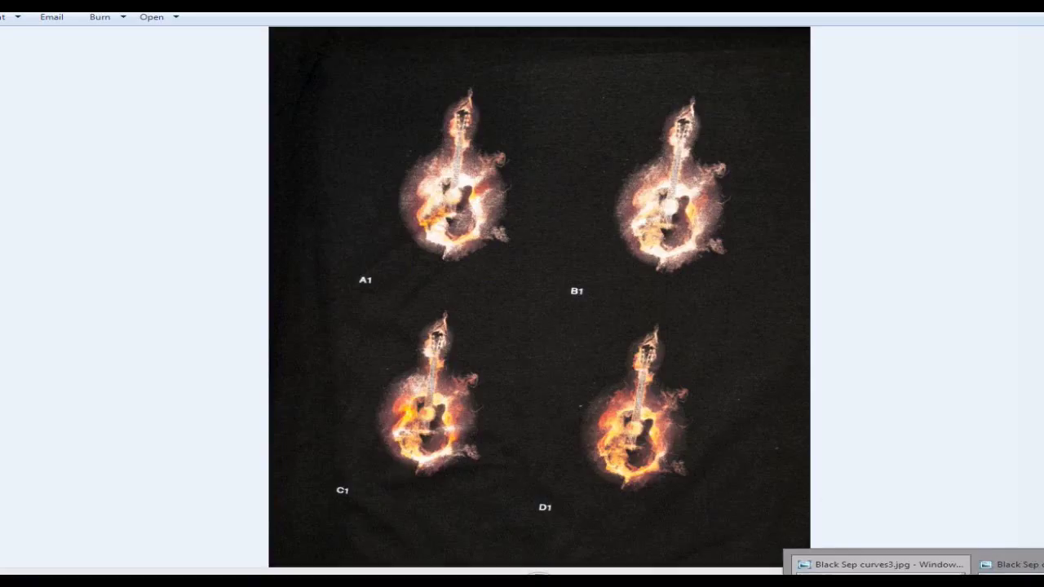
{"action": "left_click", "coordinate": [1011, 565]}
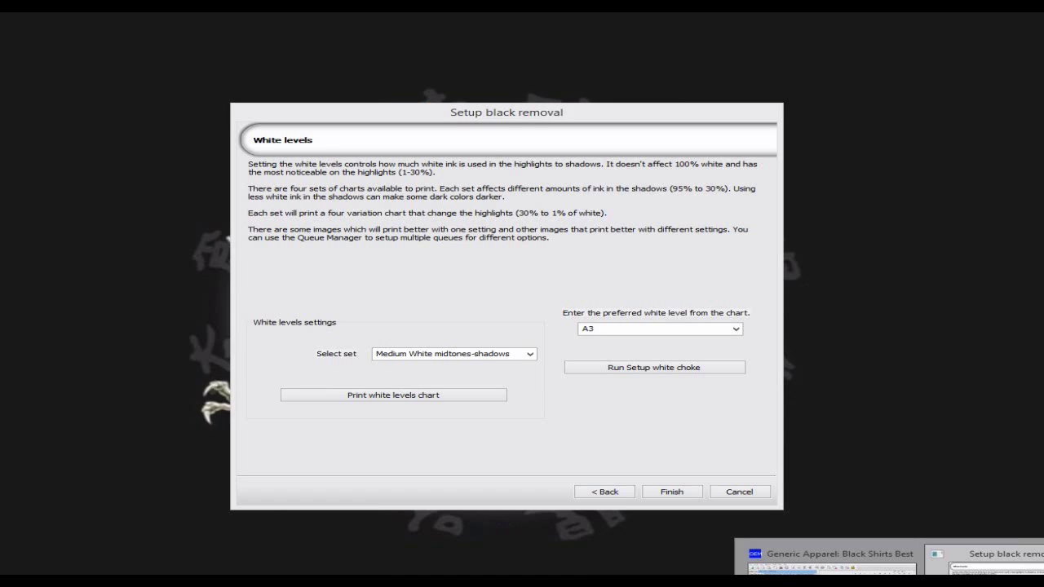
- Return to the wizard, select Strong White midtones-shadows with preferred white level C1, and finish the black removal setup
{"action": "left_click", "coordinate": [1003, 554]}
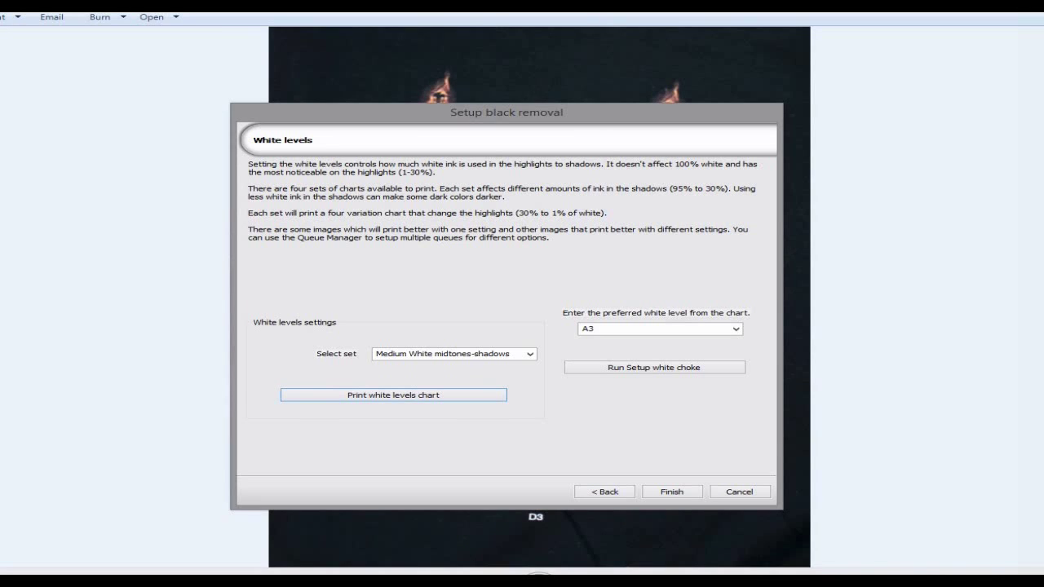
{"action": "left_click", "coordinate": [530, 354]}
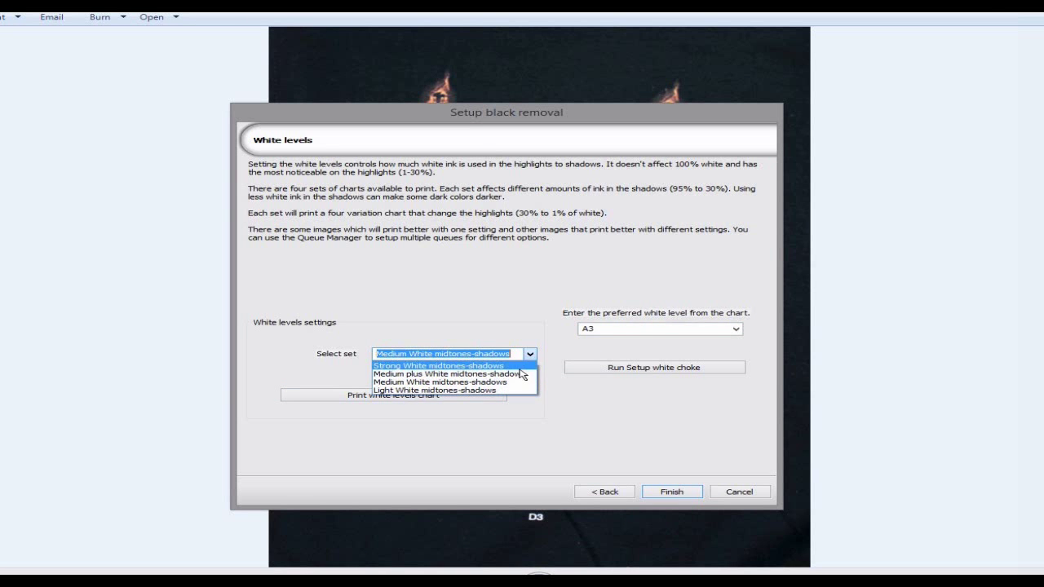
{"action": "left_click", "coordinate": [522, 367]}
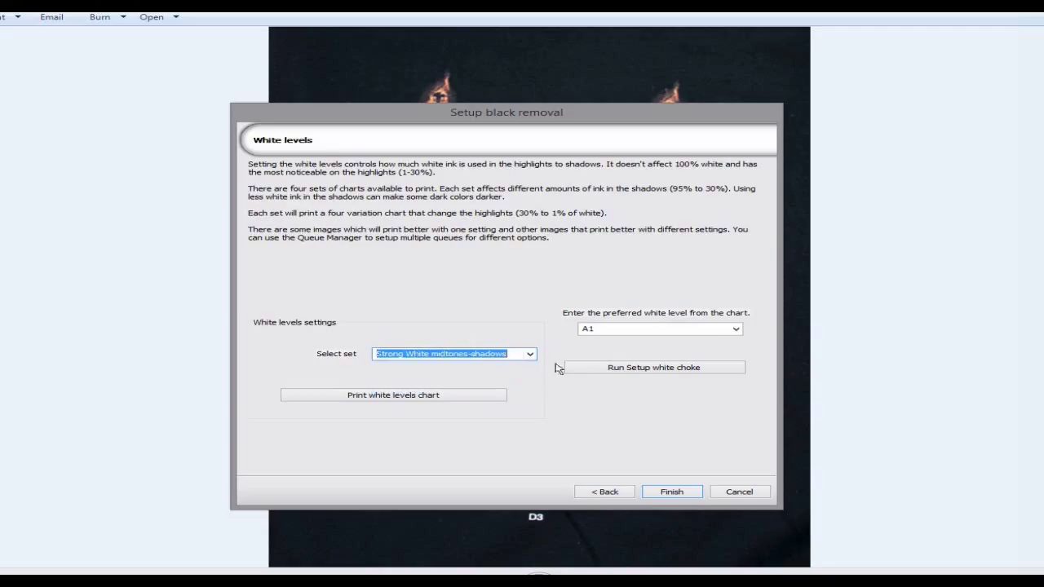
{"action": "left_click", "coordinate": [737, 329]}
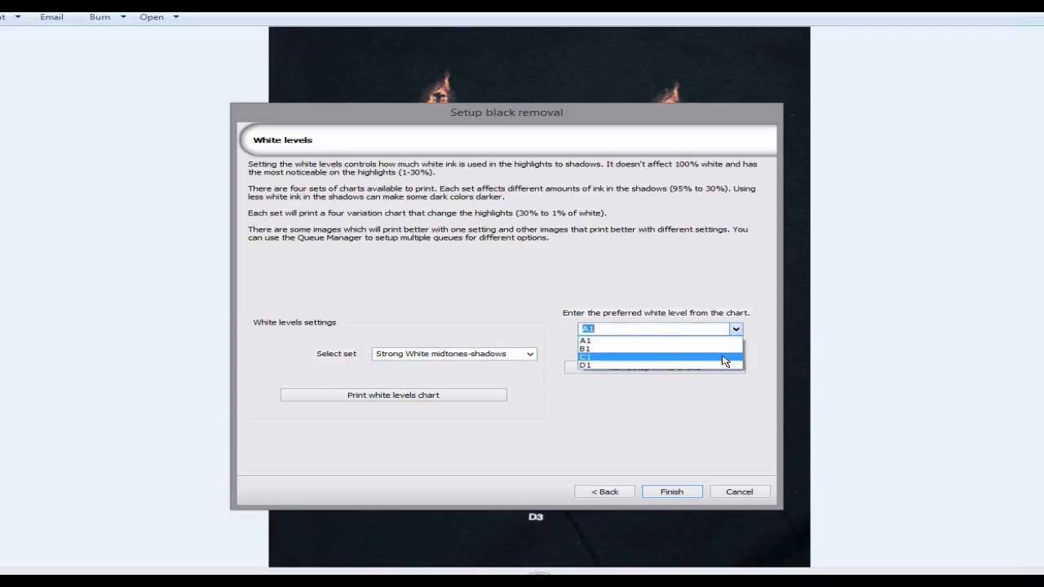
{"action": "left_click", "coordinate": [722, 357]}
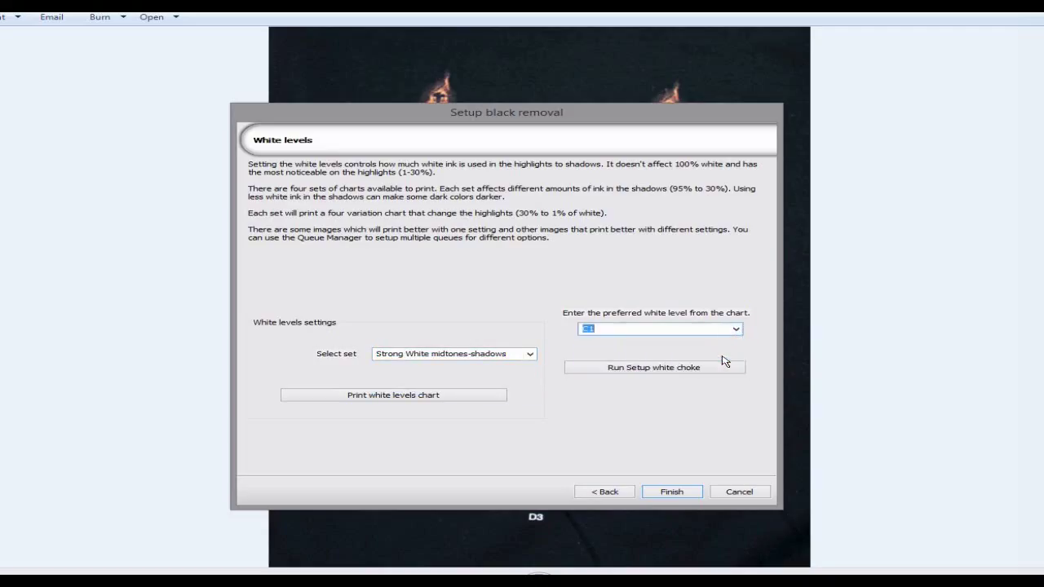
{"action": "left_click", "coordinate": [669, 492]}
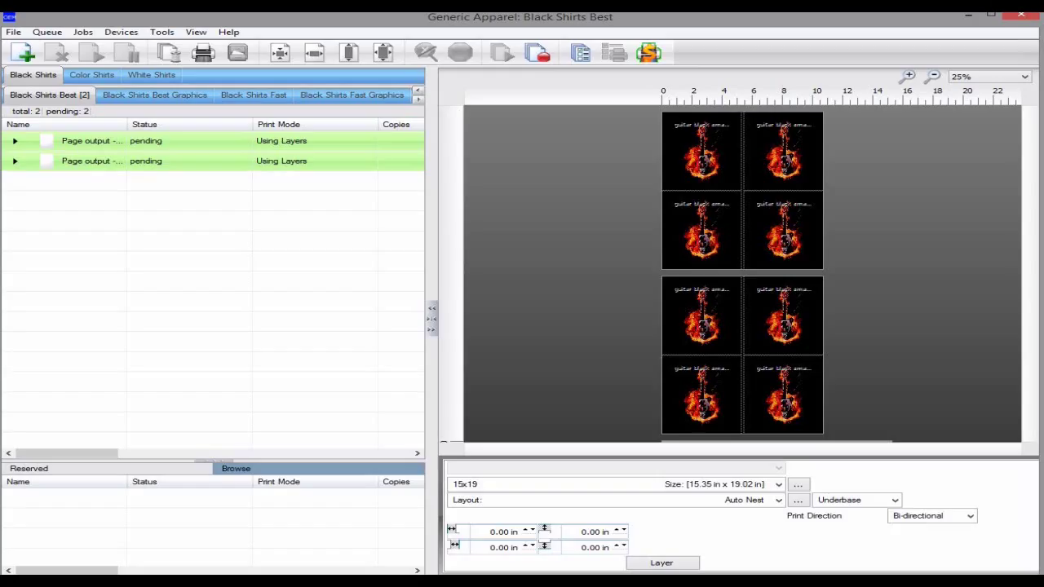